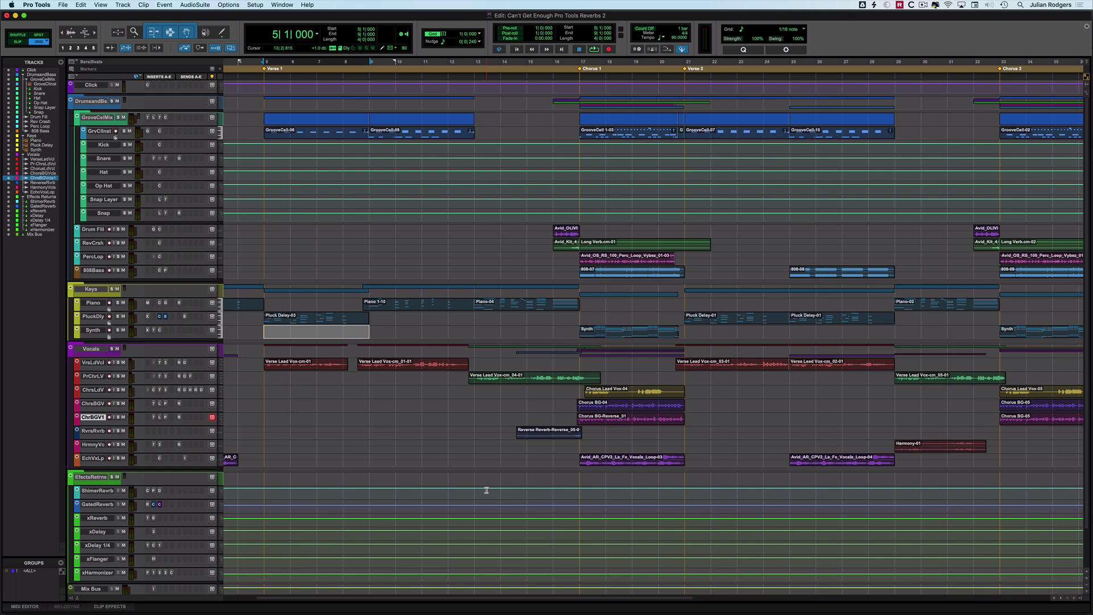
Play Verse 1 and compare the mix with the Shimmer Reverb return muted and unmuted
key("space")
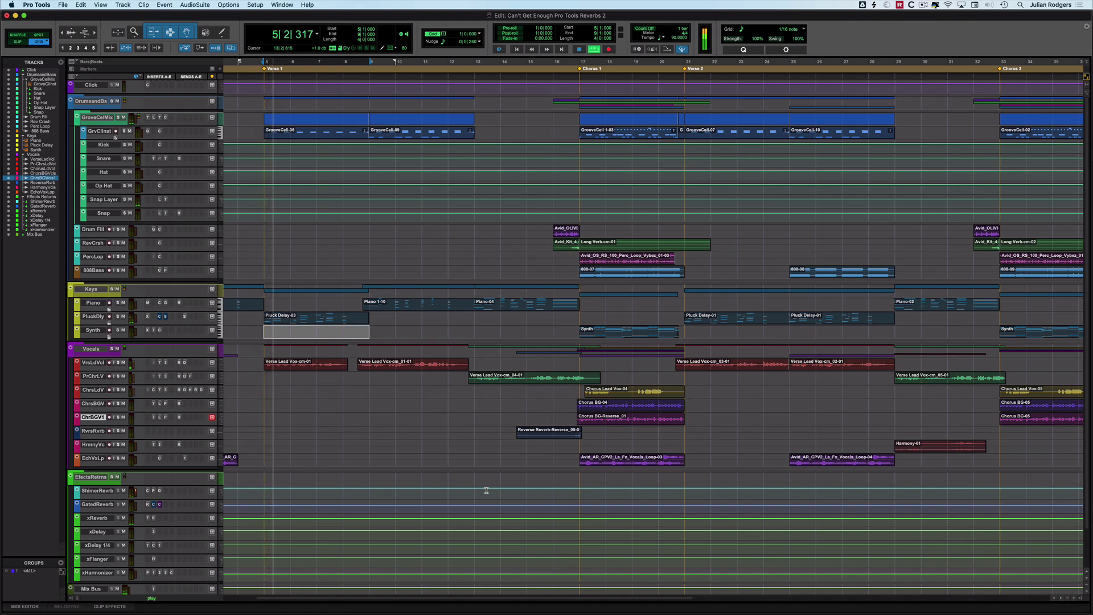
key("super+equal")
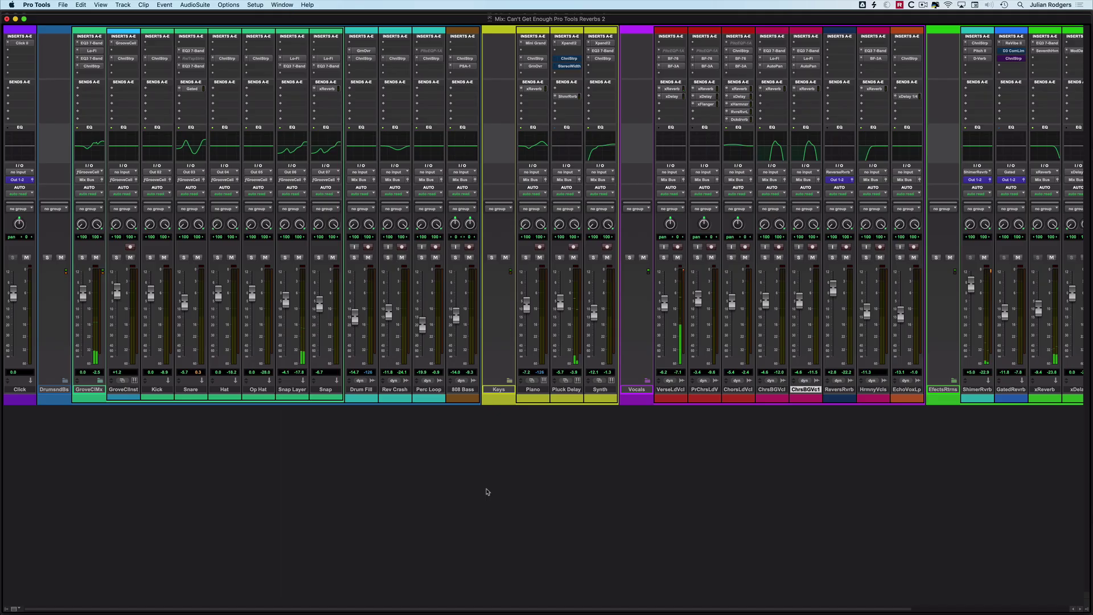
left_click(984, 258)
left_click(984, 258)
Open the Pluck Delay track's Xpand!2 instrument, solo the track and audition it with the Shimmer Reverb return muted and unmuted
left_click(570, 43)
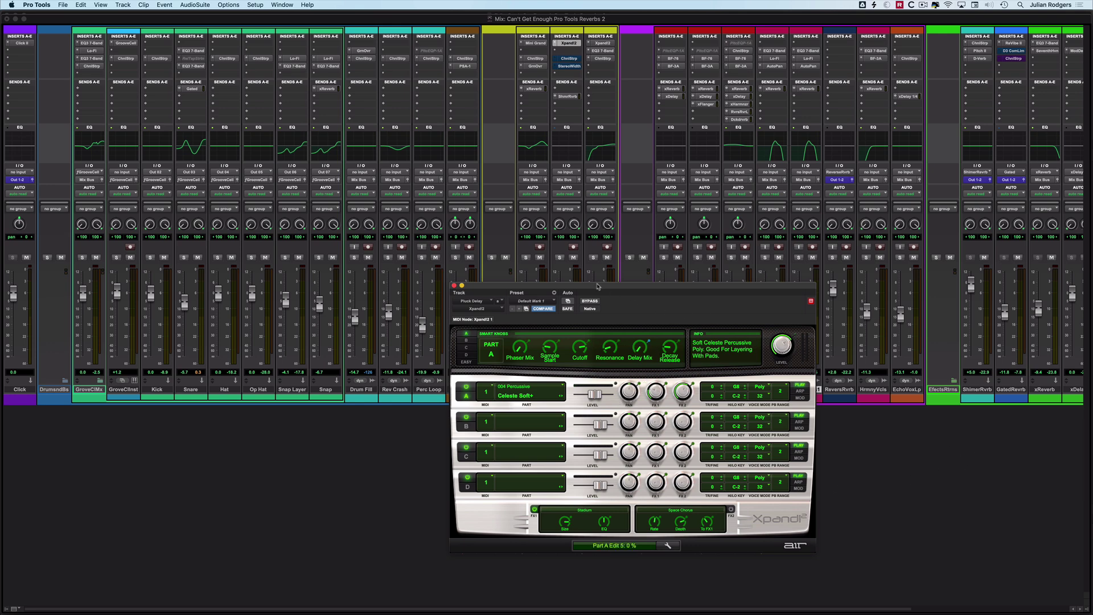
left_click_drag(593, 302, 585, 385)
left_click(560, 258)
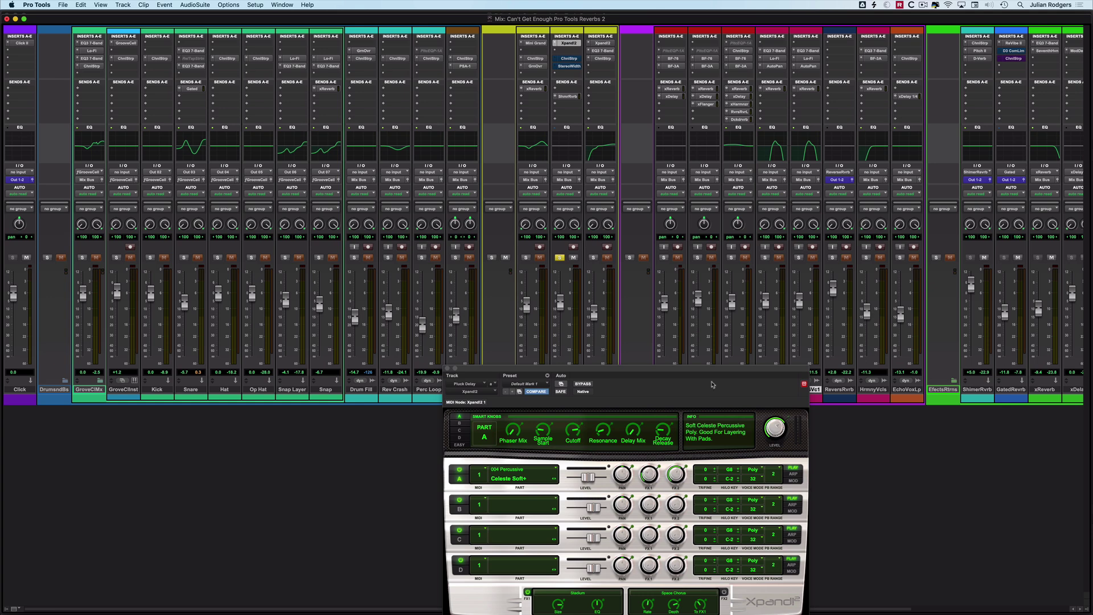
left_click(985, 257)
left_click(985, 258)
Inspect Pluck Delay's send to the Shimmer Reverb and that return's Channel Strip, Pitch II and D-Verb settings
left_click(567, 97)
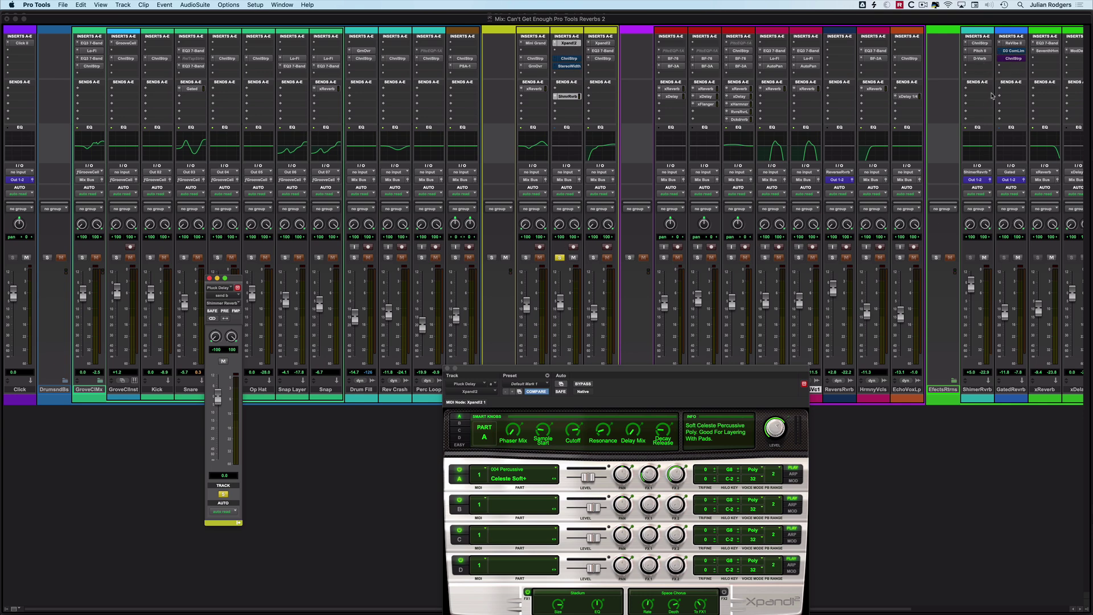
left_click(980, 43)
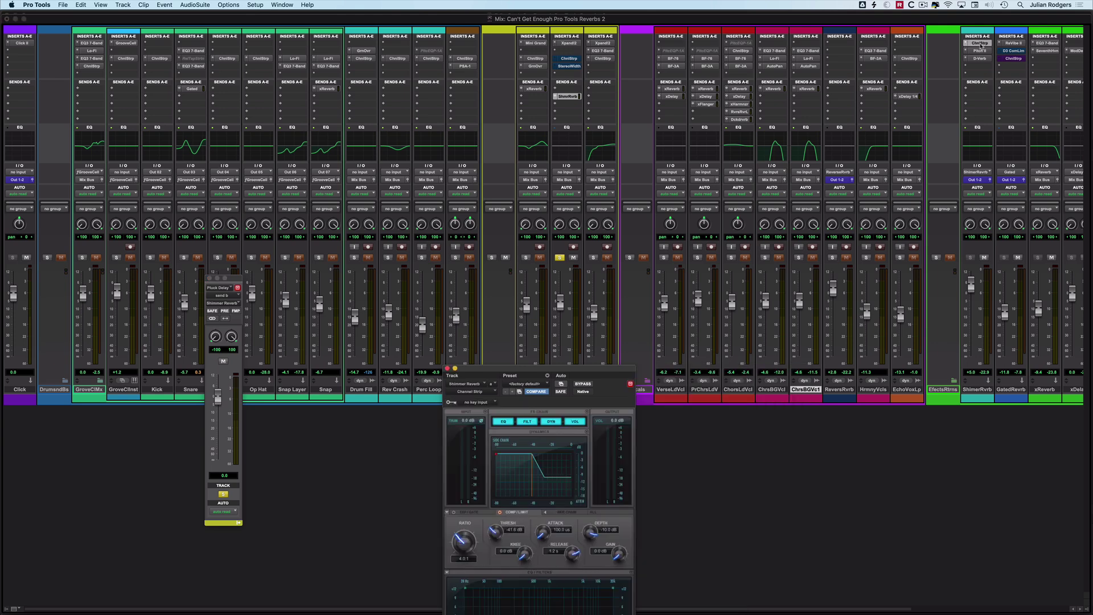
left_click_drag(577, 376, 578, 162)
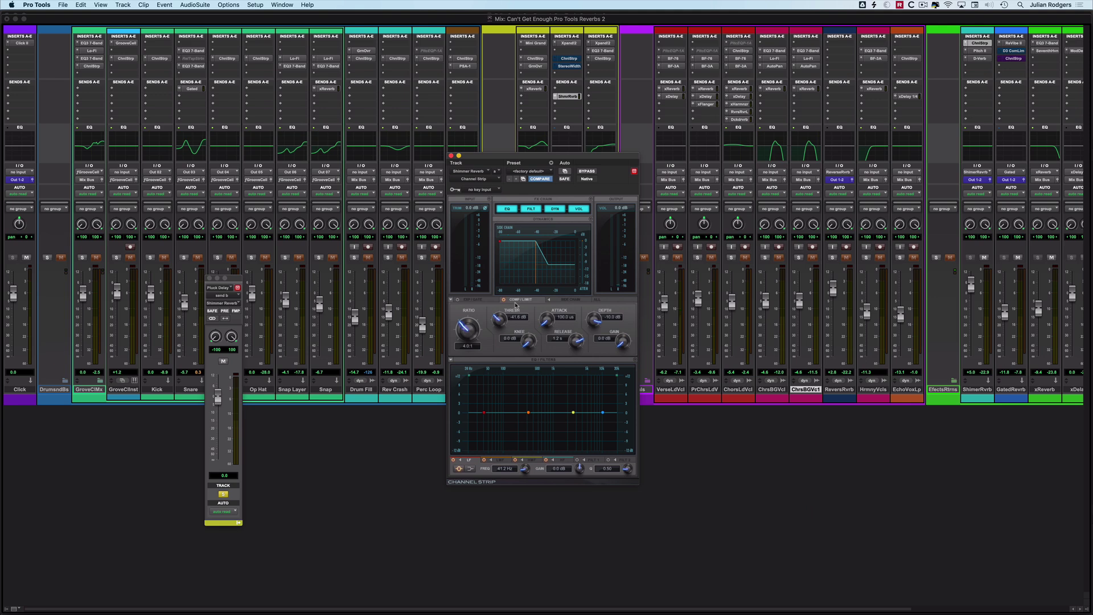
left_click(979, 51)
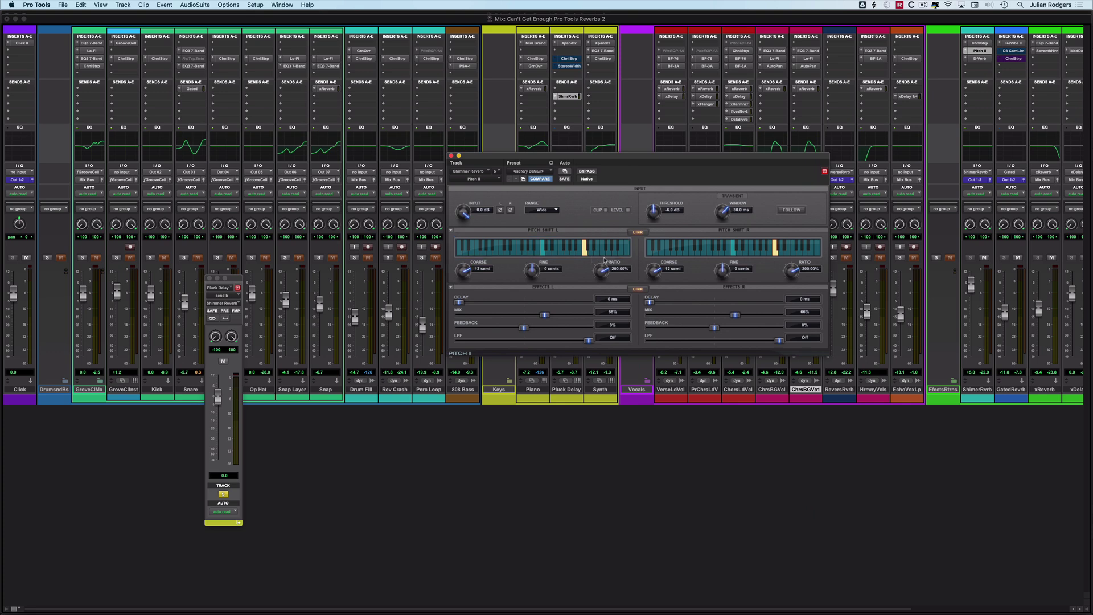
left_click(980, 58)
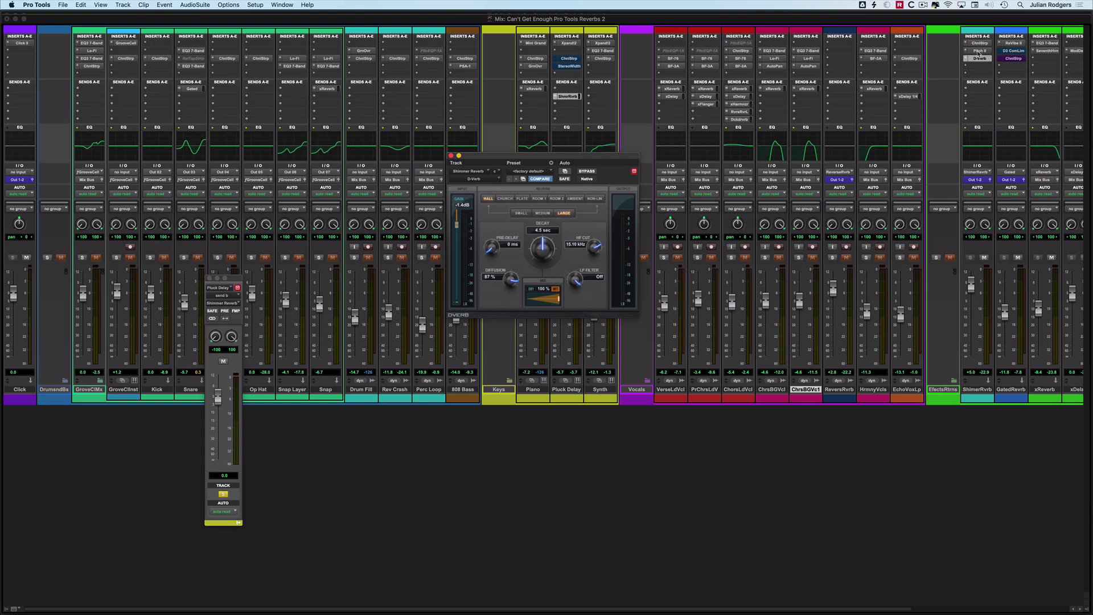
left_click(979, 57)
Select the Chorus 1 range on the Pluck Delay track and play it back with the Mix window showing
key("super+equal")
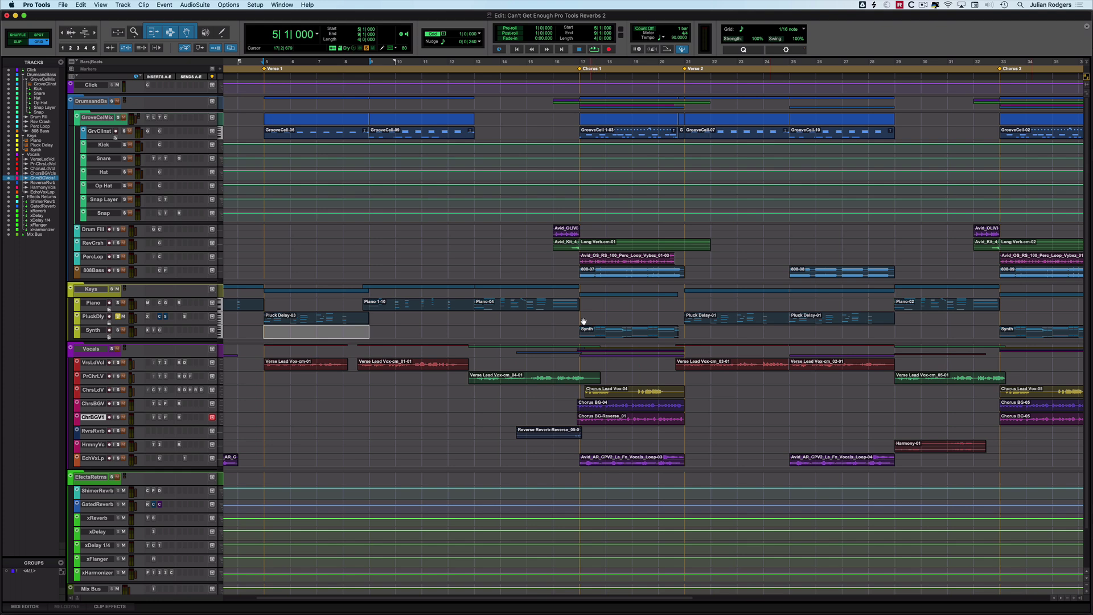
left_click_drag(582, 319, 685, 319)
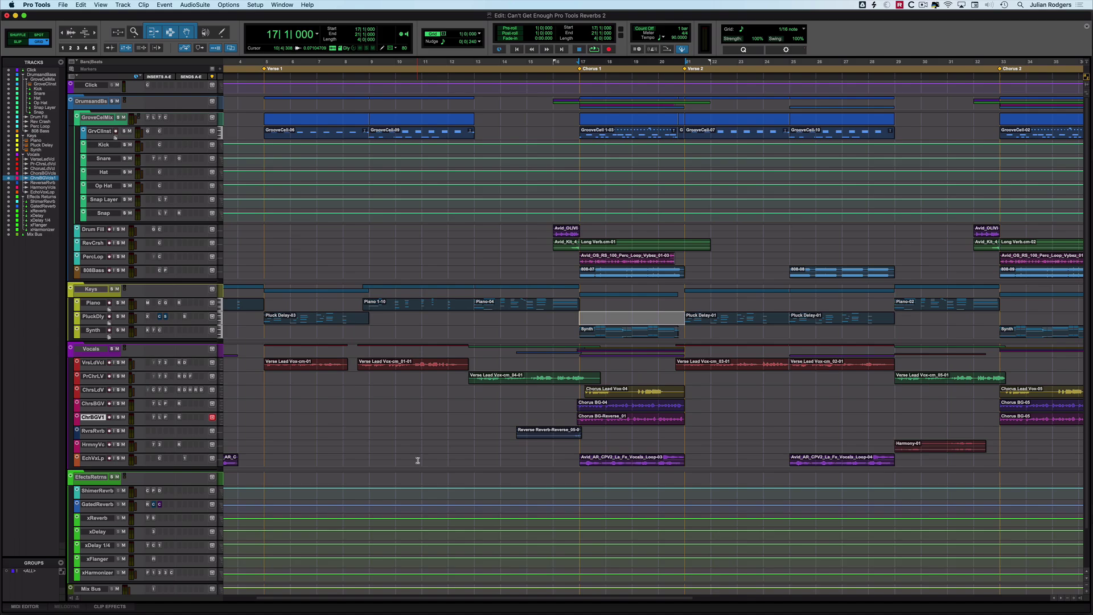
key("super+equal")
key("space")
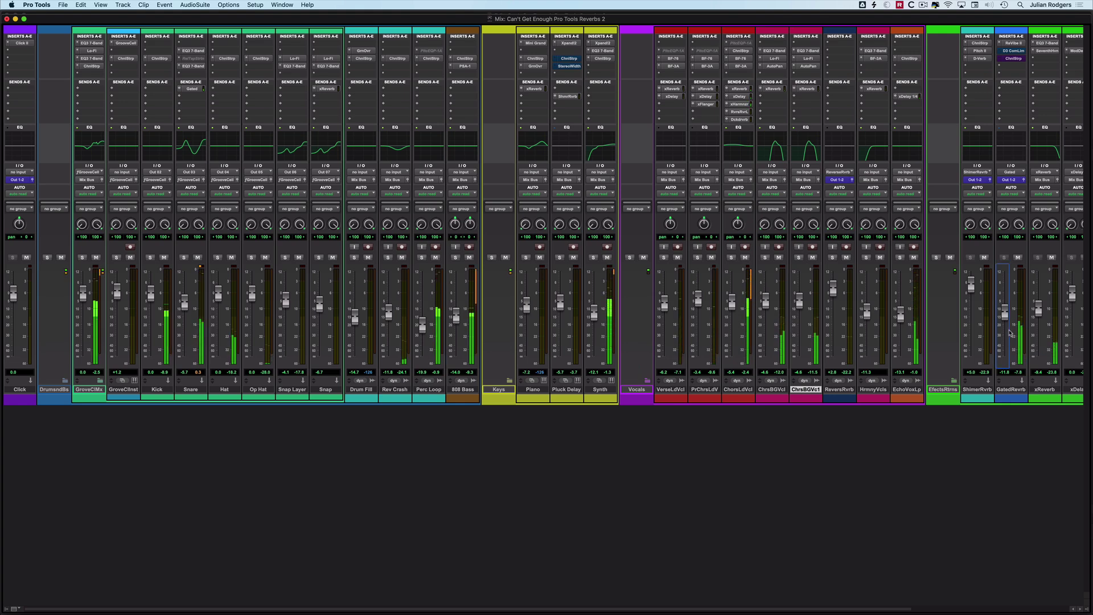
Mute the Vocals folder and raise the Gated Reverb return's fader to about -5.7 dB
left_click(643, 257)
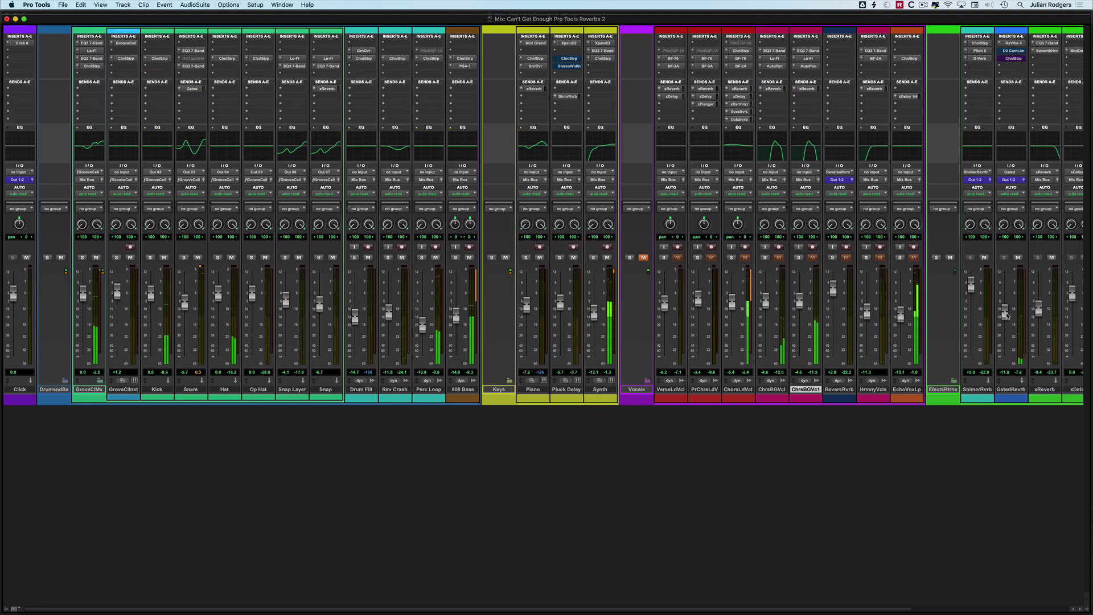
left_click_drag(1005, 313, 1005, 300)
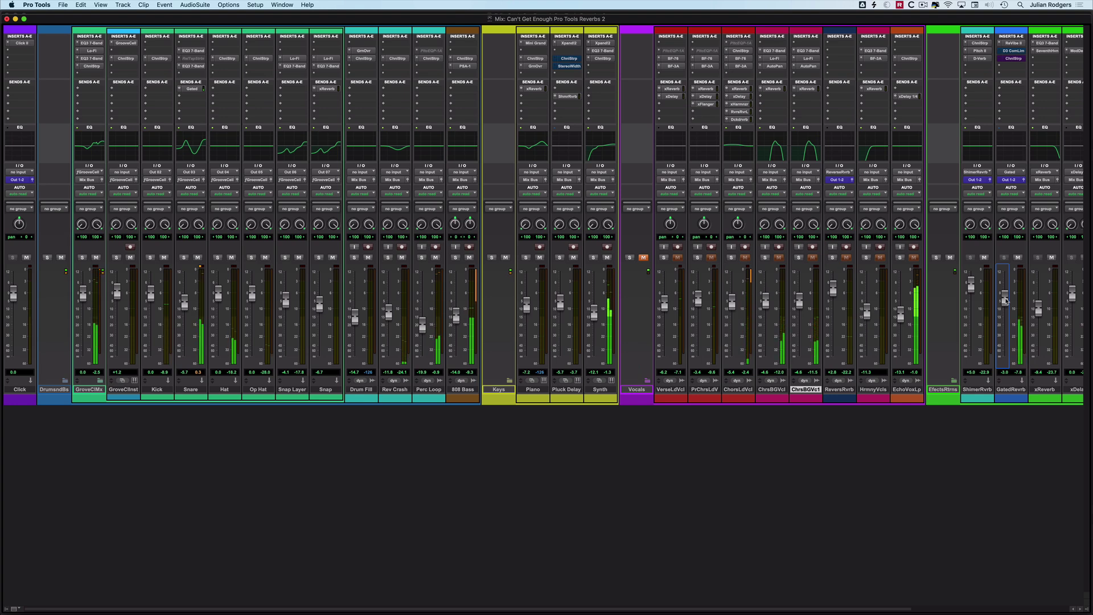
left_click_drag(1005, 300, 1008, 312)
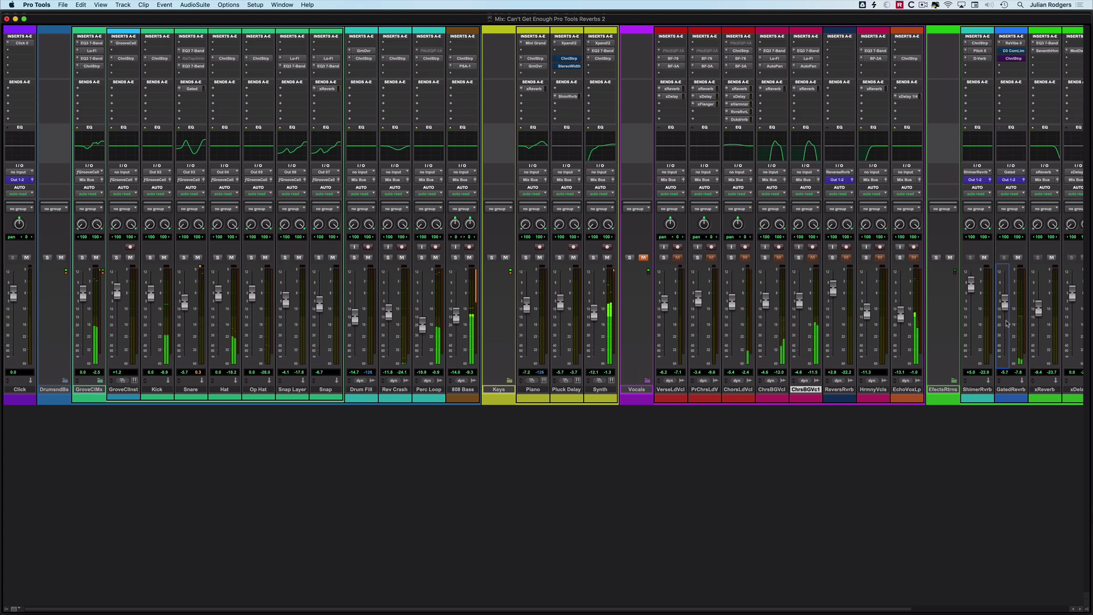
Solo the GrooveCell mix track, bypass the Gated Reverb's Channel Strip and open its ReVibe II reverb
left_click(83, 258)
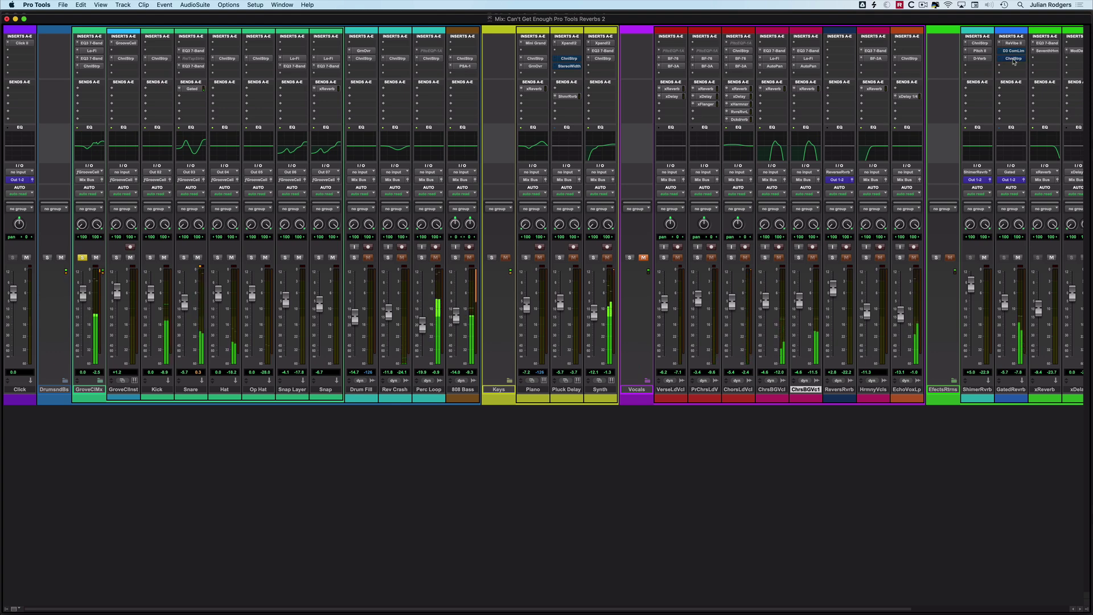
left_click_drag(1014, 62, 1013, 47)
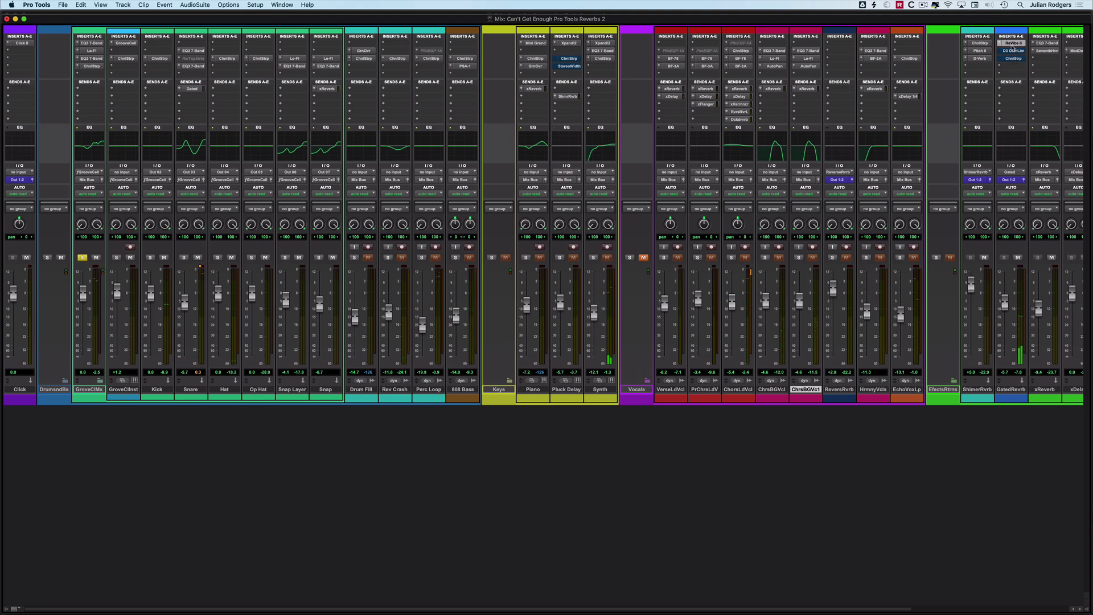
left_click(1013, 44)
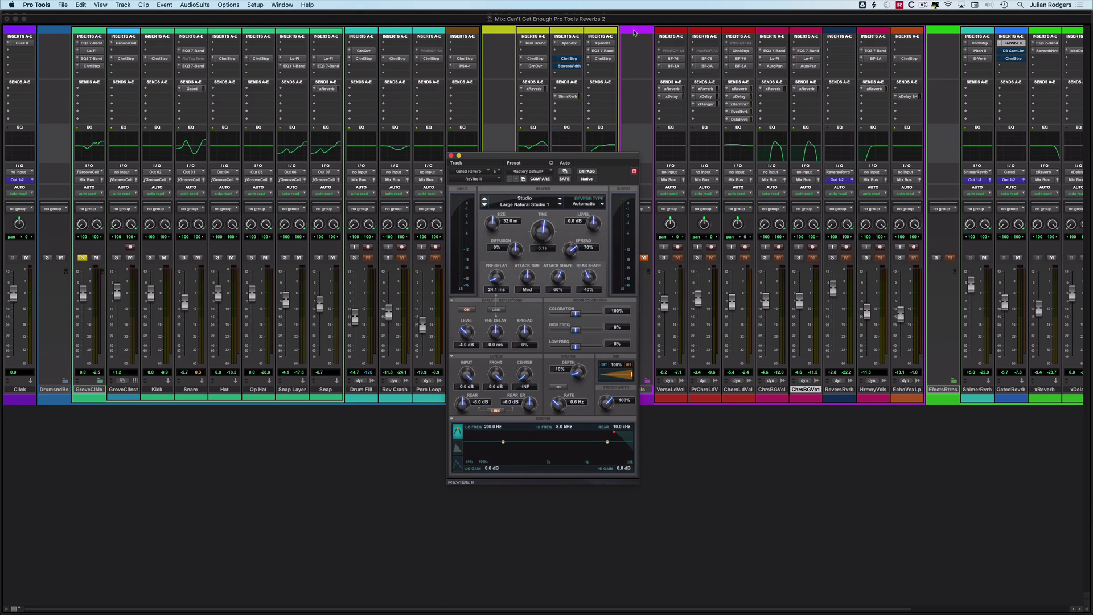
Reactivate the Gated Reverb's Channel Strip and set its gate release to 72.4 ms and hold to 1.0 ms
left_click(1015, 59)
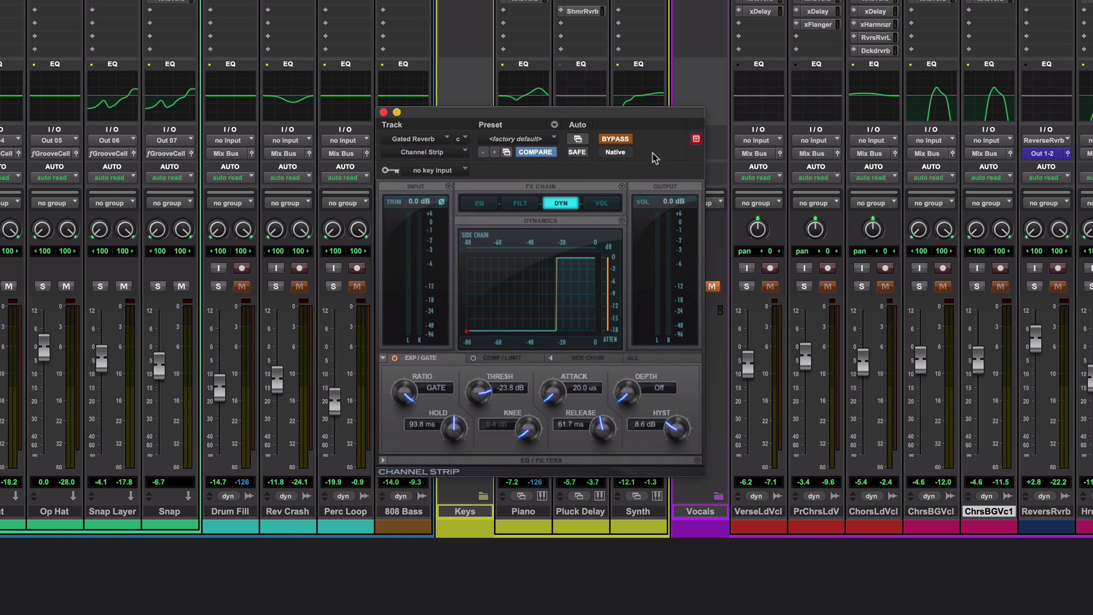
left_click(611, 140)
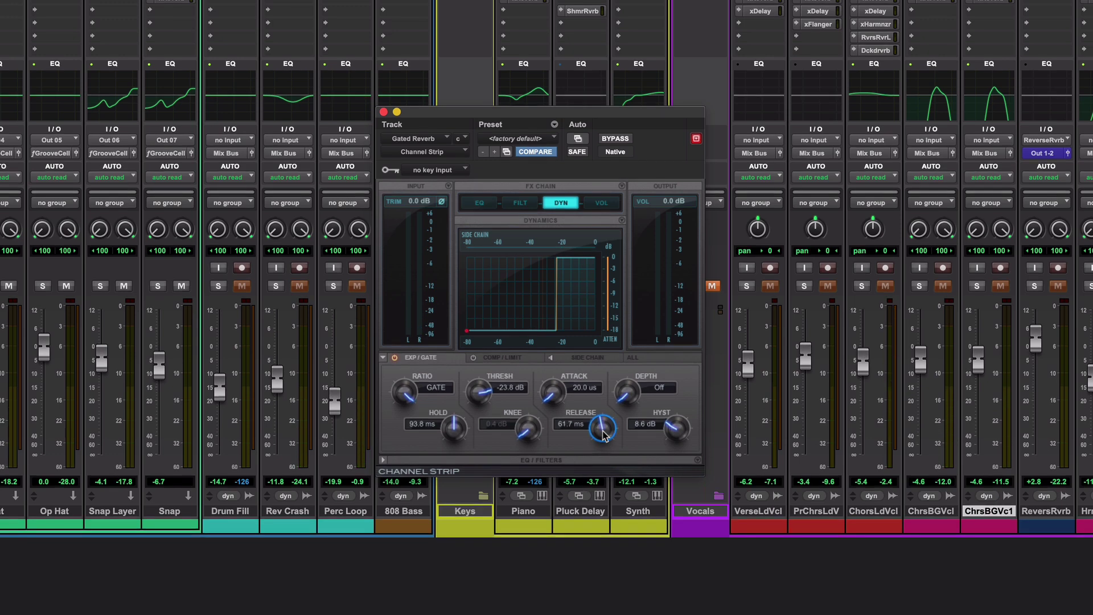
scroll(603, 434, "up", 5)
left_click_drag(454, 431, 478, 561)
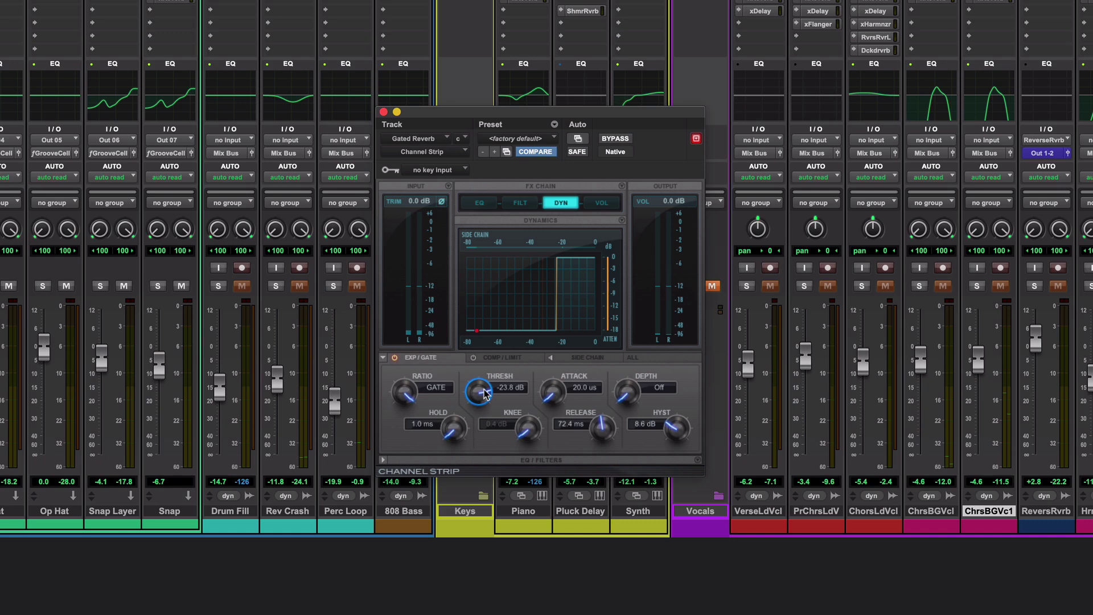
Adjust the Gated Reverb gate's threshold to -20.3 dB
left_click_drag(484, 390, 490, 353)
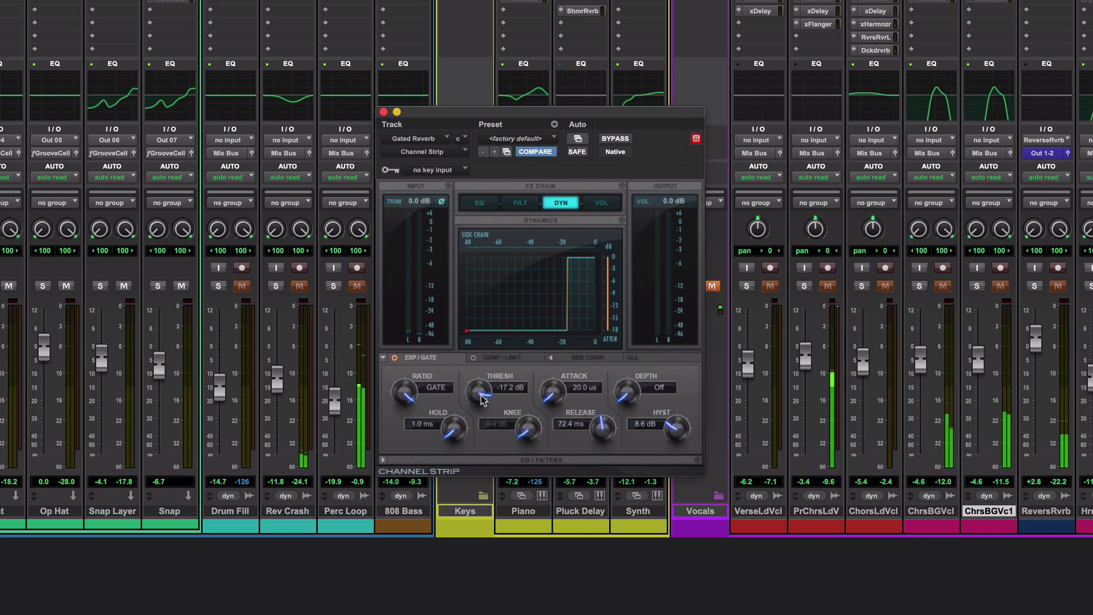
left_click_drag(480, 398, 484, 420)
scroll(482, 401, "down", 2)
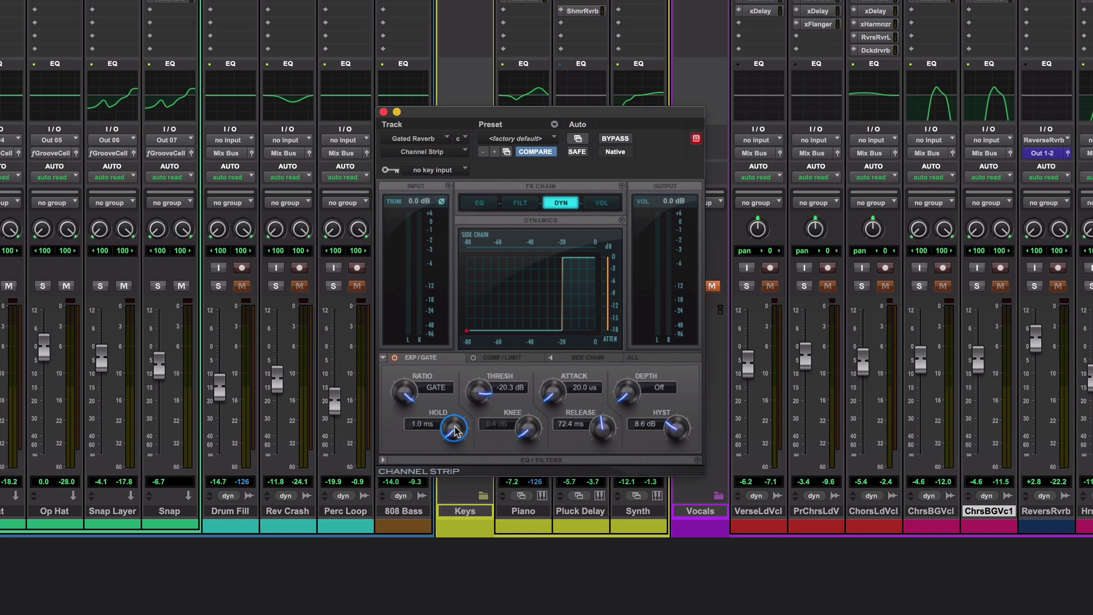
Sweep the gate's hold time up to 785.3 ms and settle it at 206.7 ms during playback
scroll(453, 427, "up", 5)
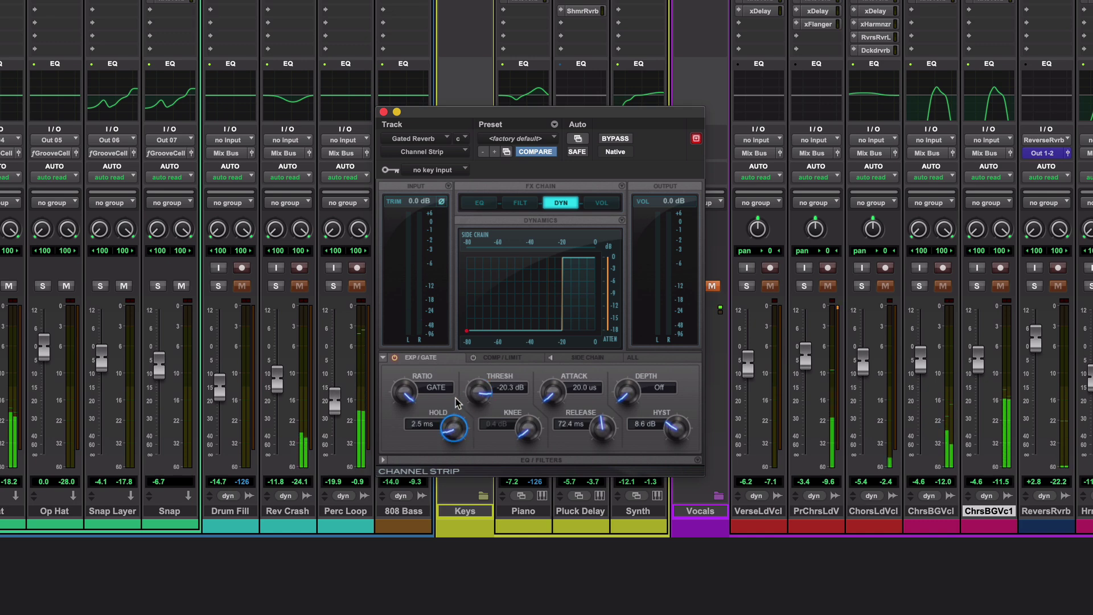
scroll(452, 429, "up", 4)
scroll(453, 428, "up", 8)
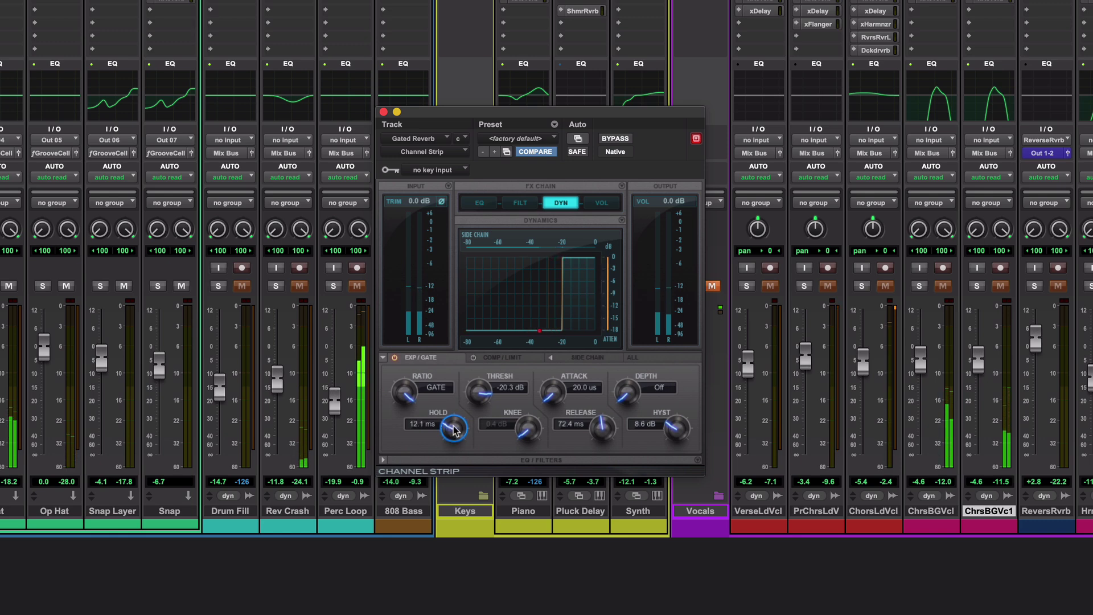
scroll(454, 428, "up", 10)
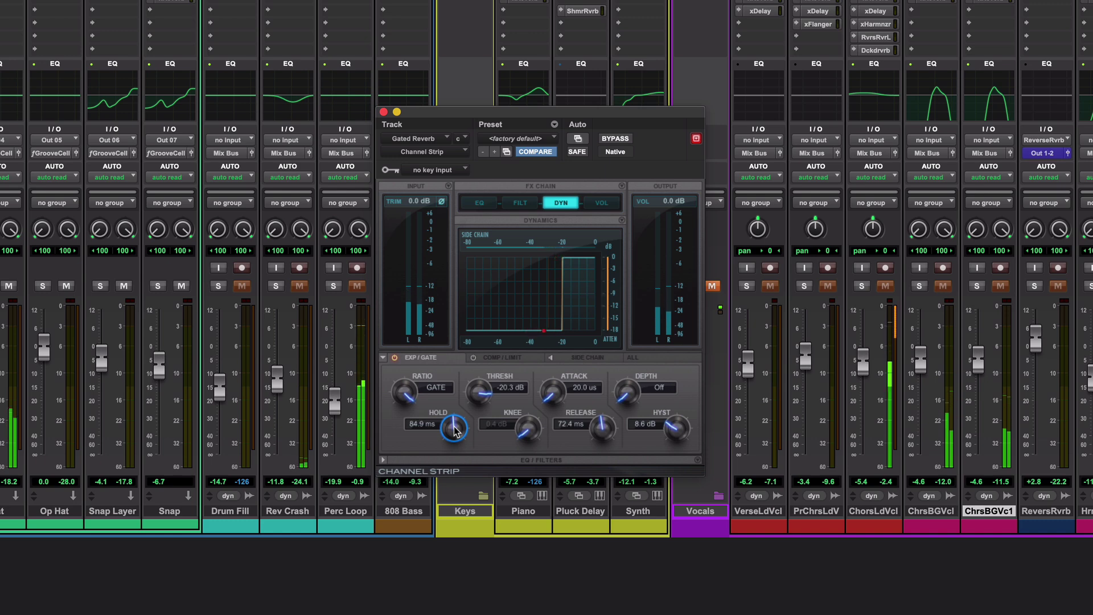
scroll(454, 428, "up", 10)
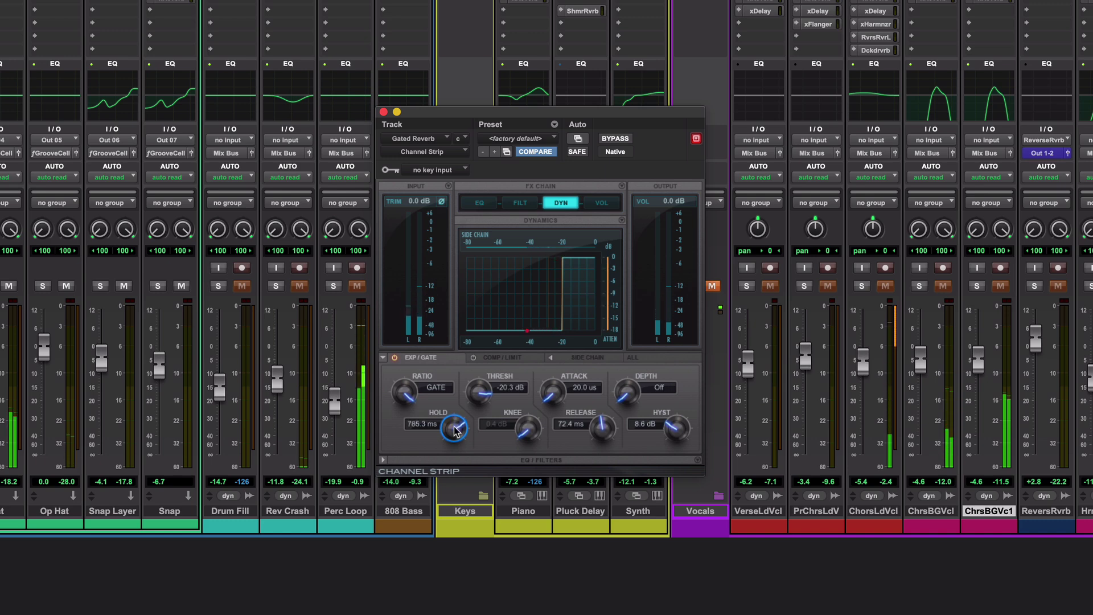
scroll(453, 429, "down", 3)
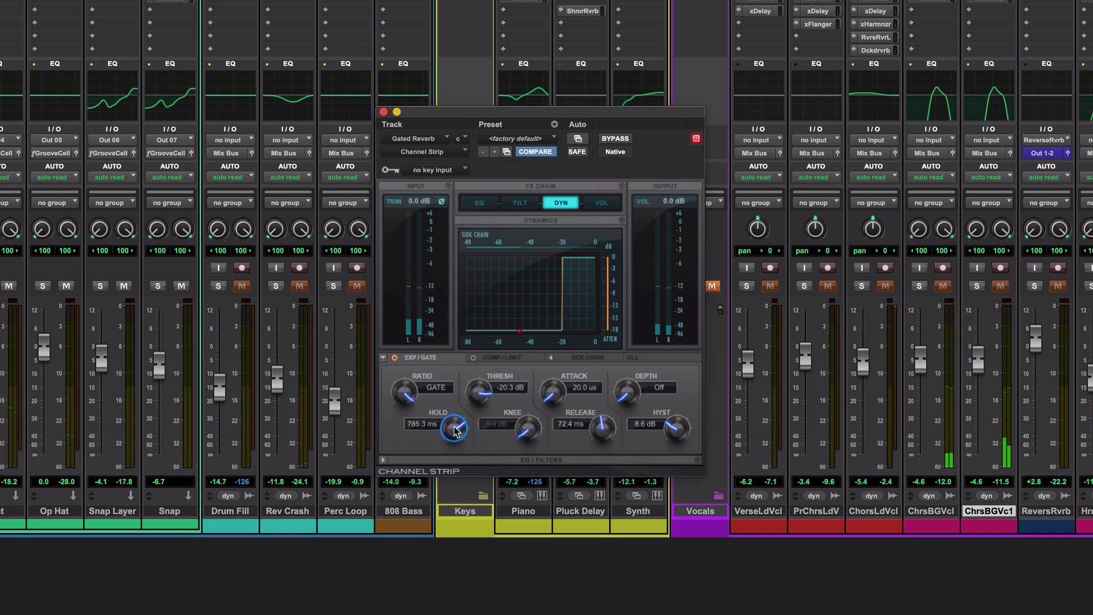
scroll(454, 429, "down", 3)
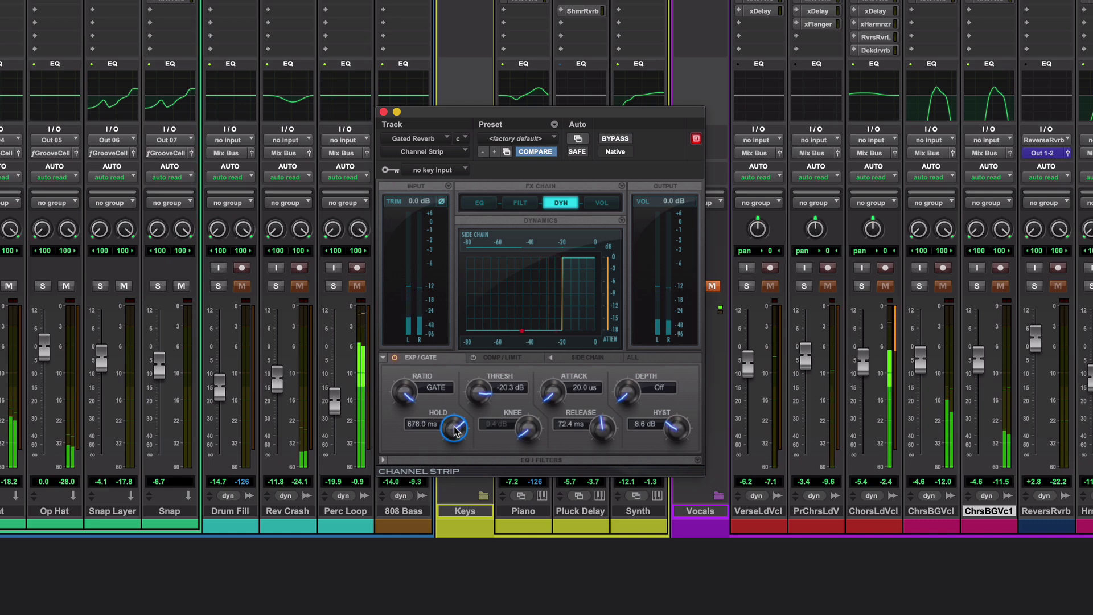
scroll(454, 428, "down", 4)
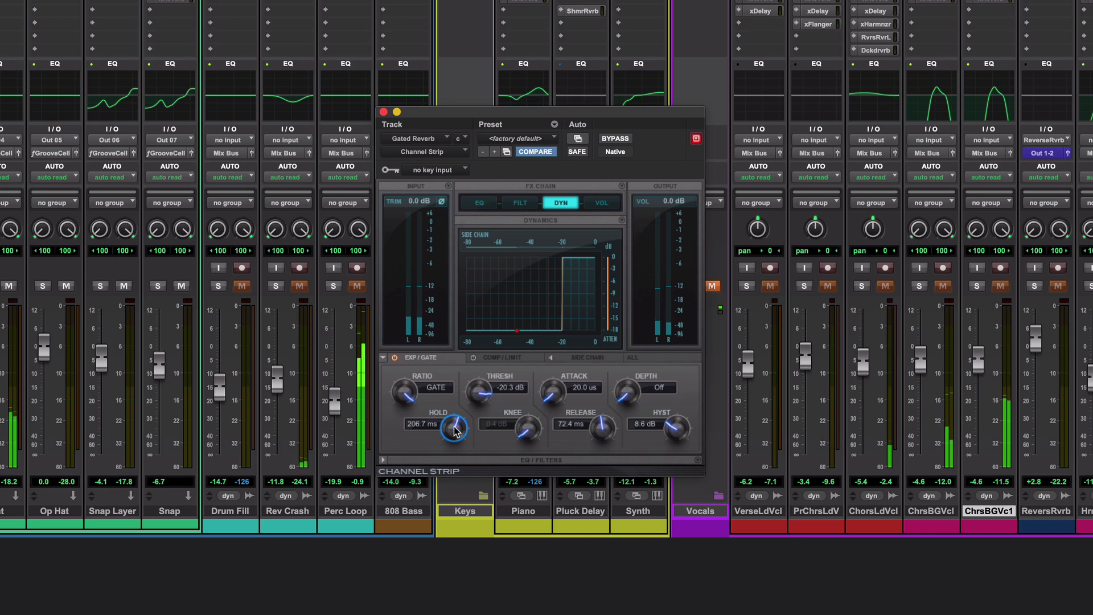
Reset the gate's hysteresis to 0.0 dB and lower its hold time to 1.1 ms
left_click(675, 430, "alt")
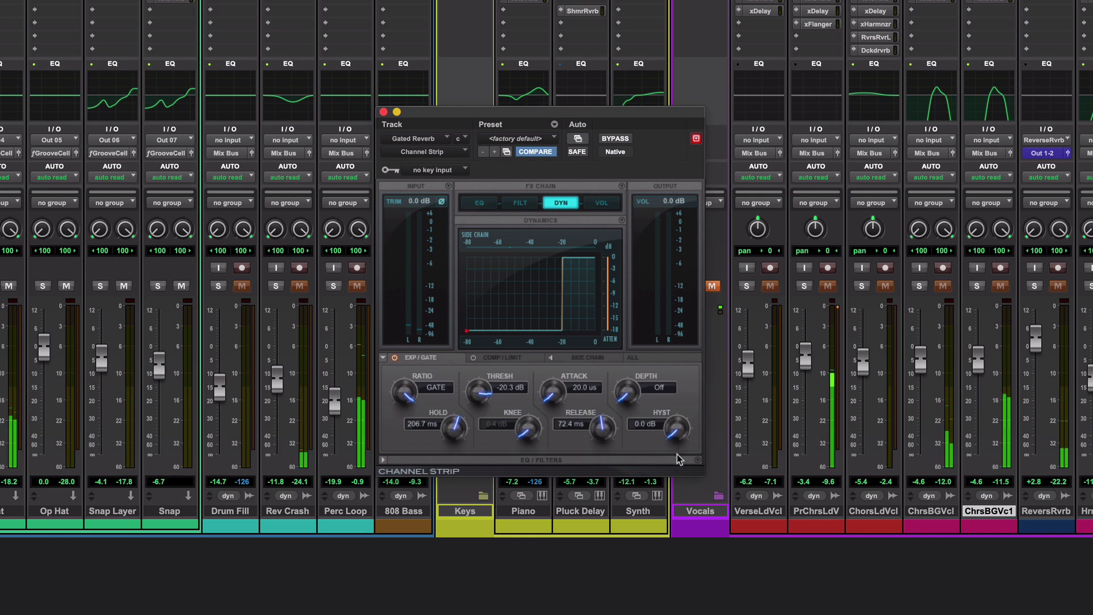
left_click_drag(454, 434, 466, 549)
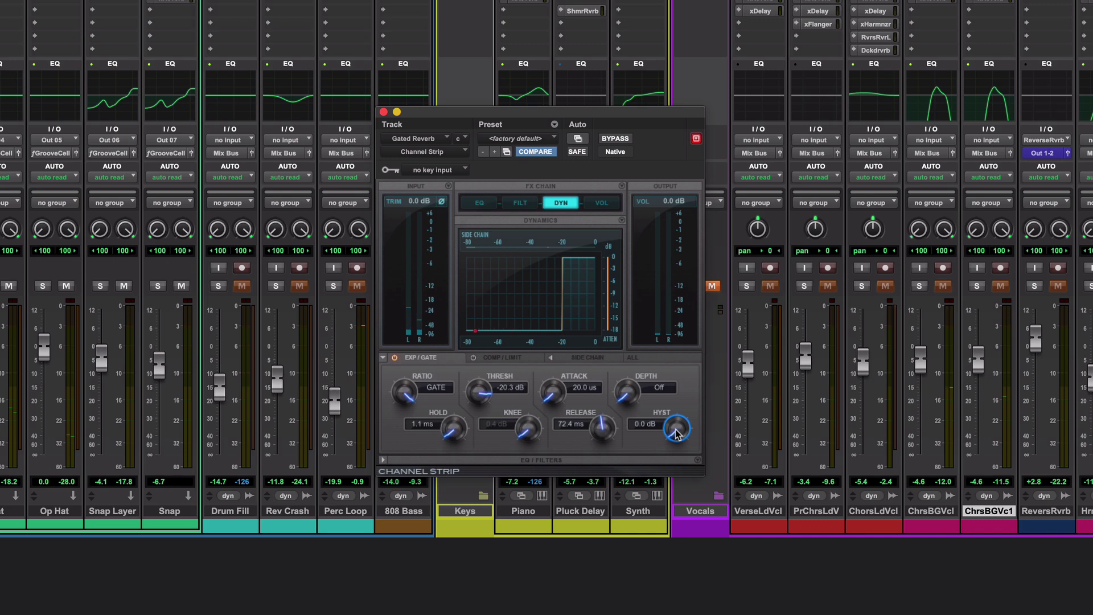
Set the gate's hysteresis to 9.4 dB and raise its hold time to about 323.6 ms
left_click_drag(669, 420, 676, 364)
left_click_drag(677, 431, 680, 467)
key("space")
left_click_drag(464, 449, 457, 393)
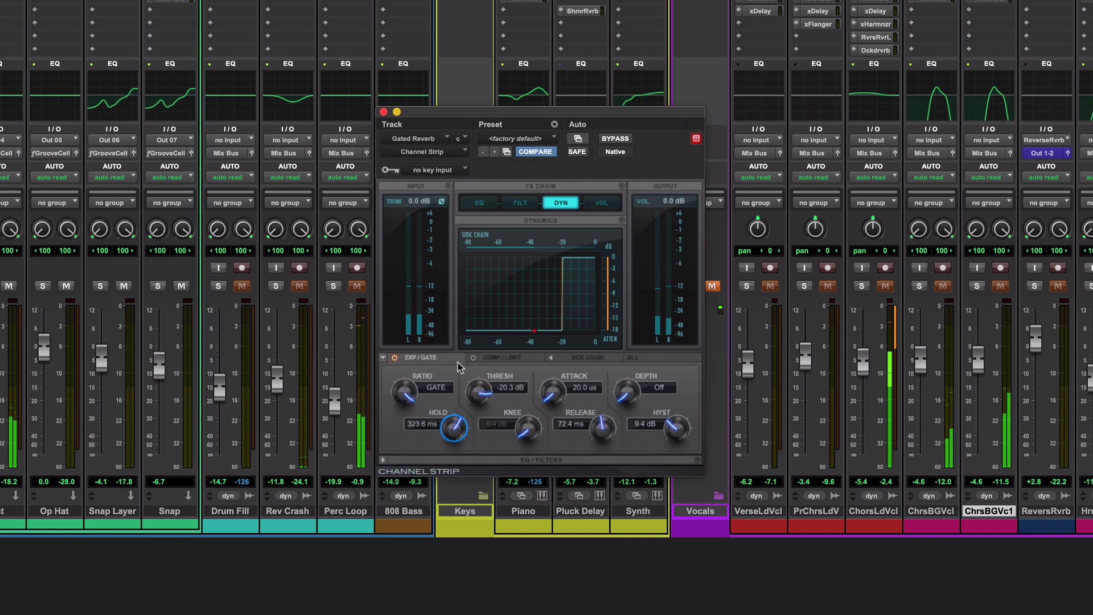